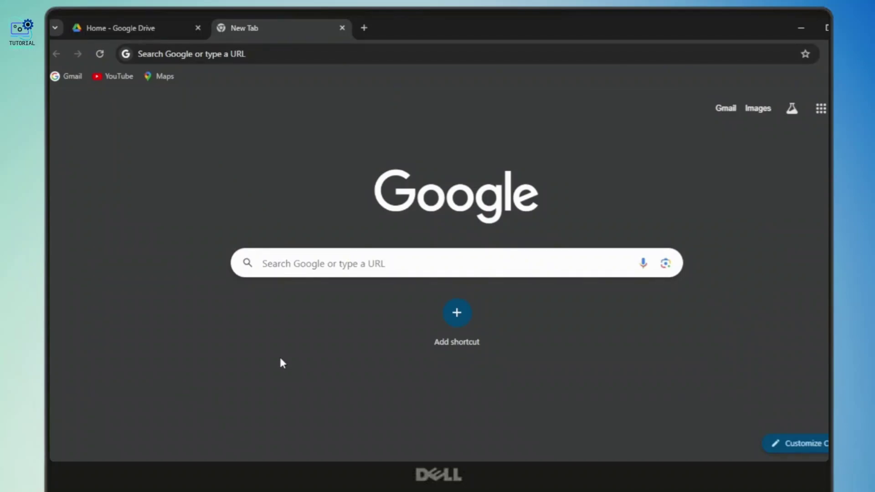
Step: Load the RCBC Online Banking site at rcbconlinebanking.com in Chrome
{"action": "left_click", "coordinate": [355, 54]}
{"action": "type", "text": "rcbconlinebanking.com"}
{"action": "key", "text": "Return"}
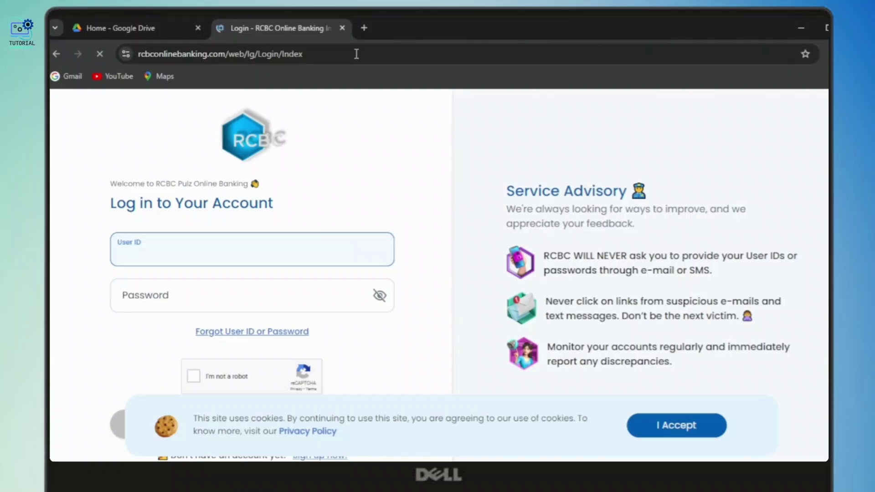
{"action": "type", "text": "9"}
{"action": "key", "text": "BackSpace"}
Step: Open 'Forgot User ID or Password' and tick the reCAPTCHA 'I'm not a robot' box
{"action": "left_click", "coordinate": [302, 335]}
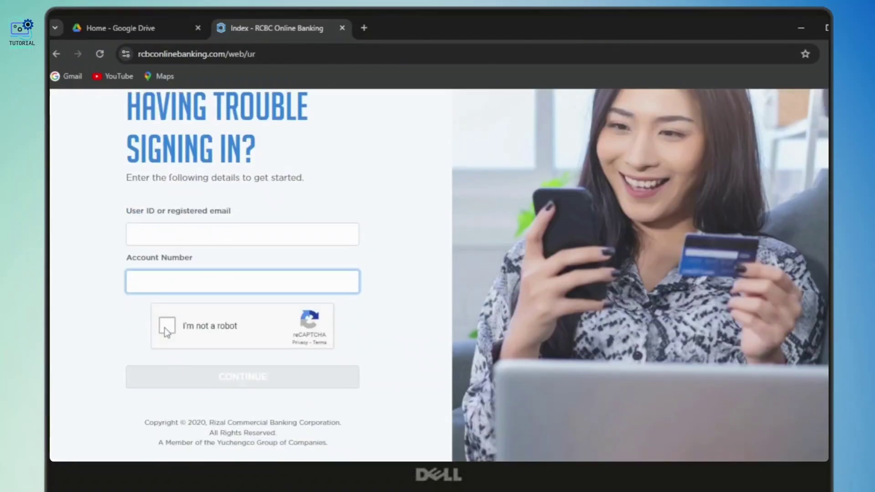
{"action": "left_click", "coordinate": [167, 325]}
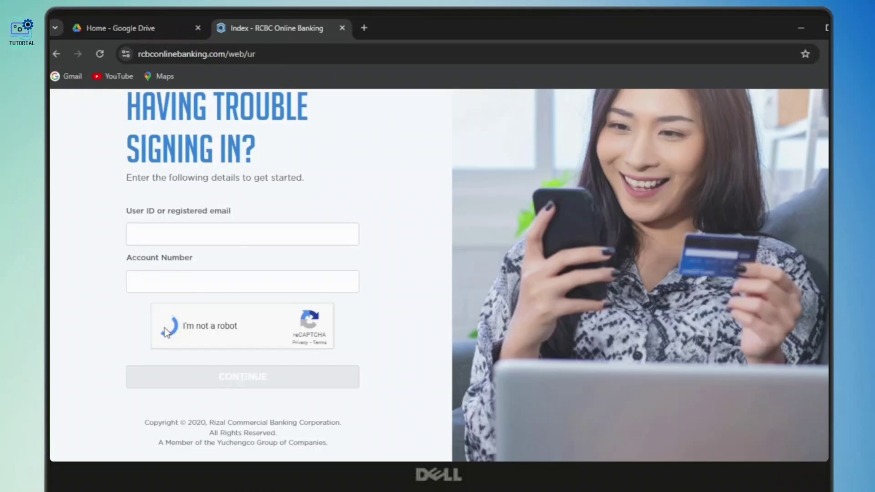